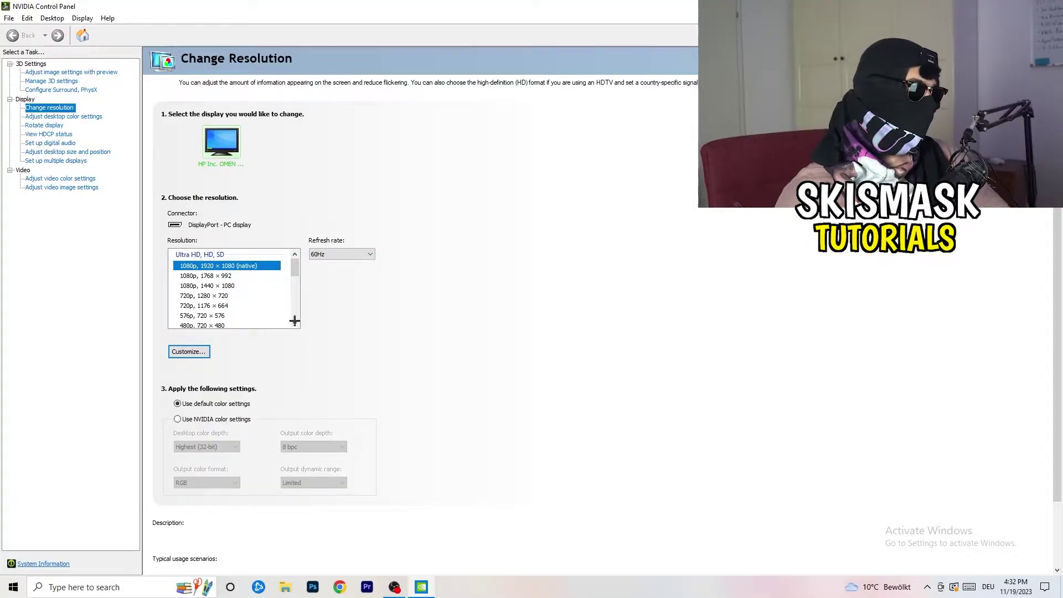
- Start a custom display resolution of 1440 horizontal pixels by 1040 vertical lines
left_click(189, 351)
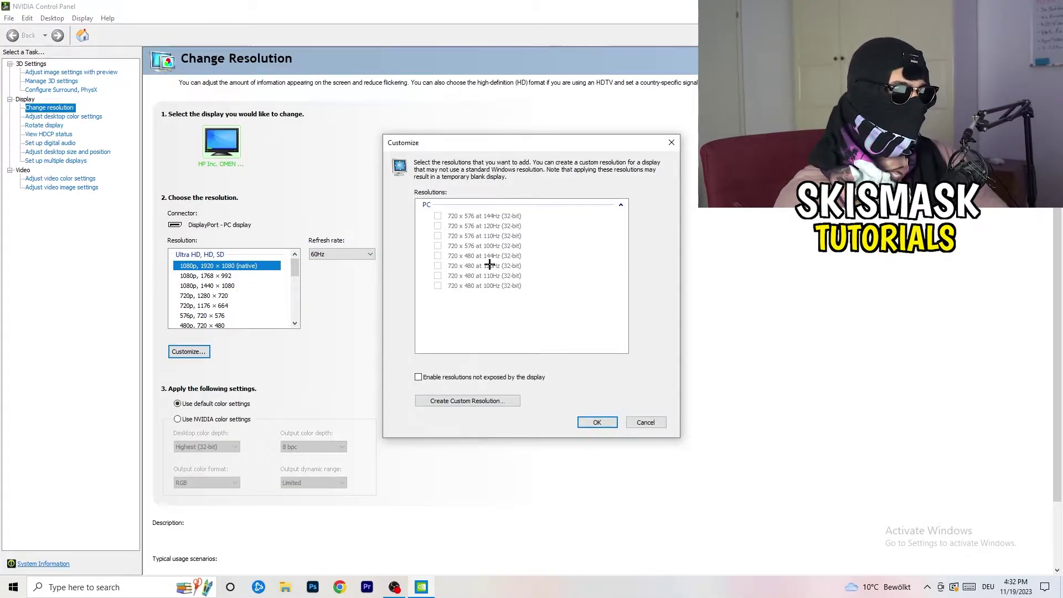
left_click(487, 401)
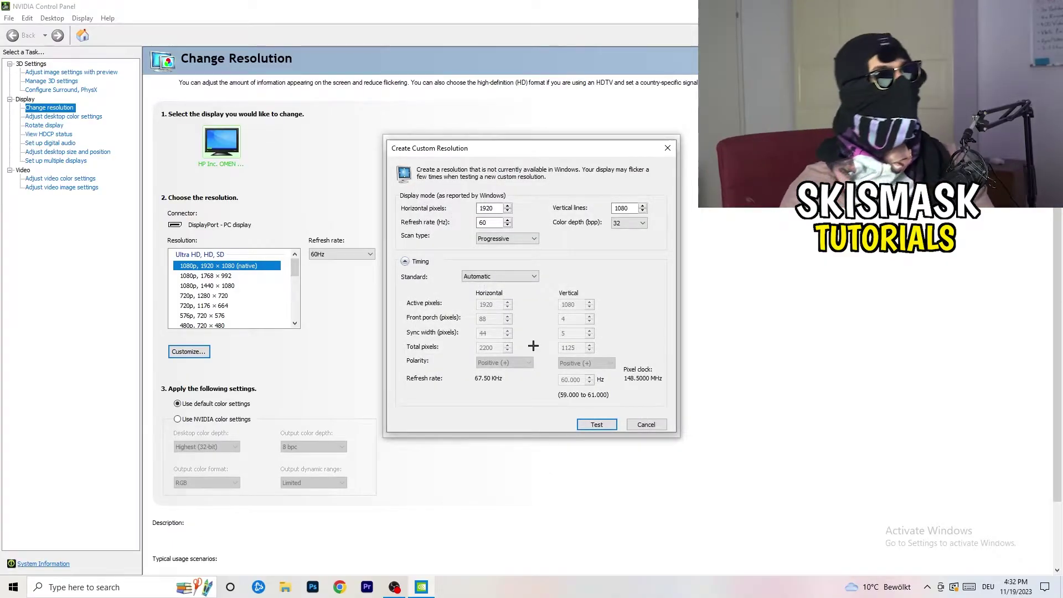
double_click(487, 208)
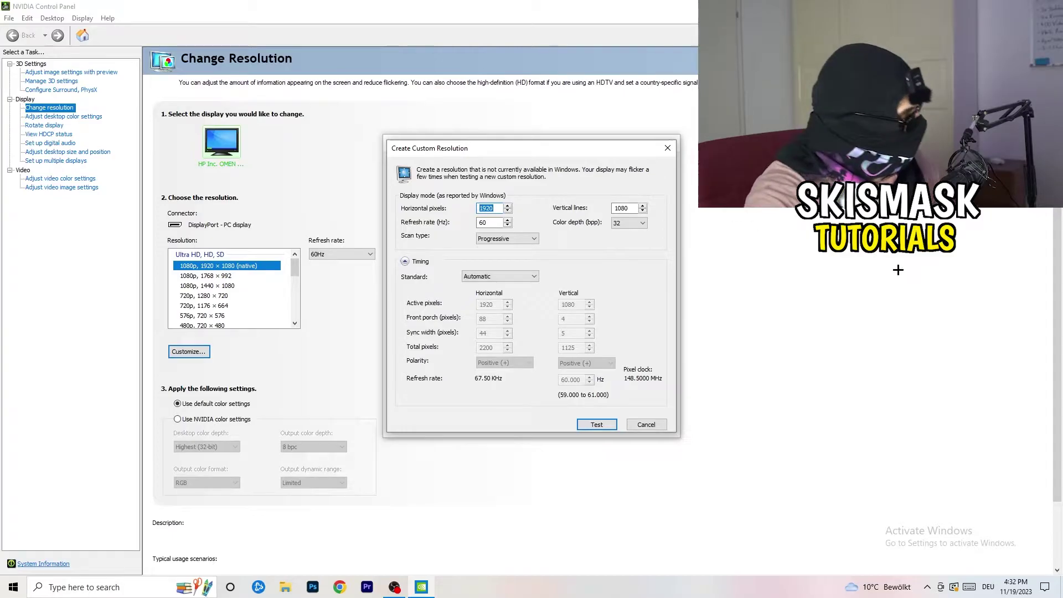
type("1140")
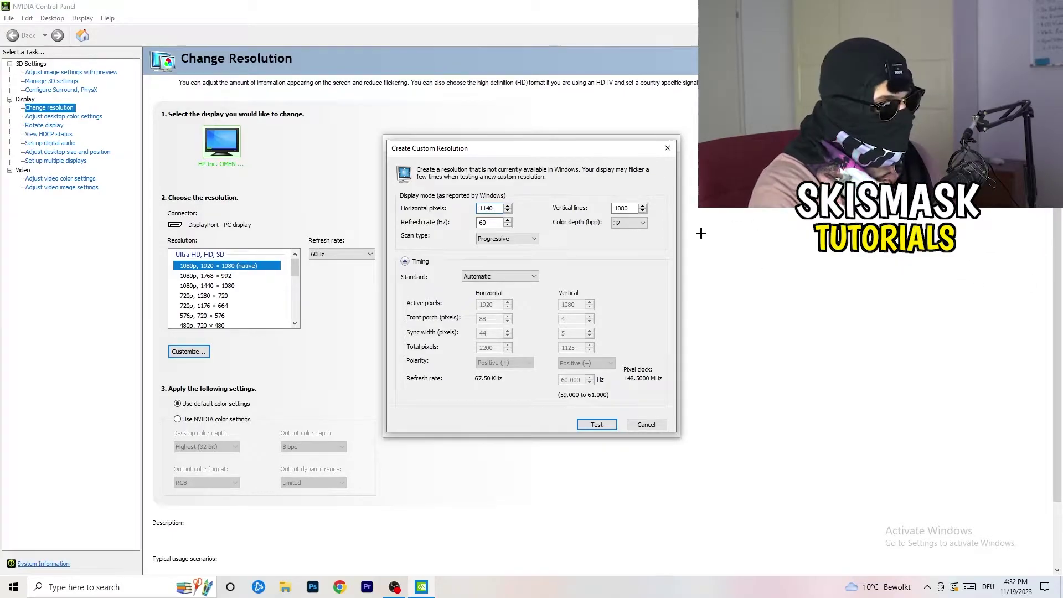
key("BackSpace")
key("BackSpace")
key("BackSpace")
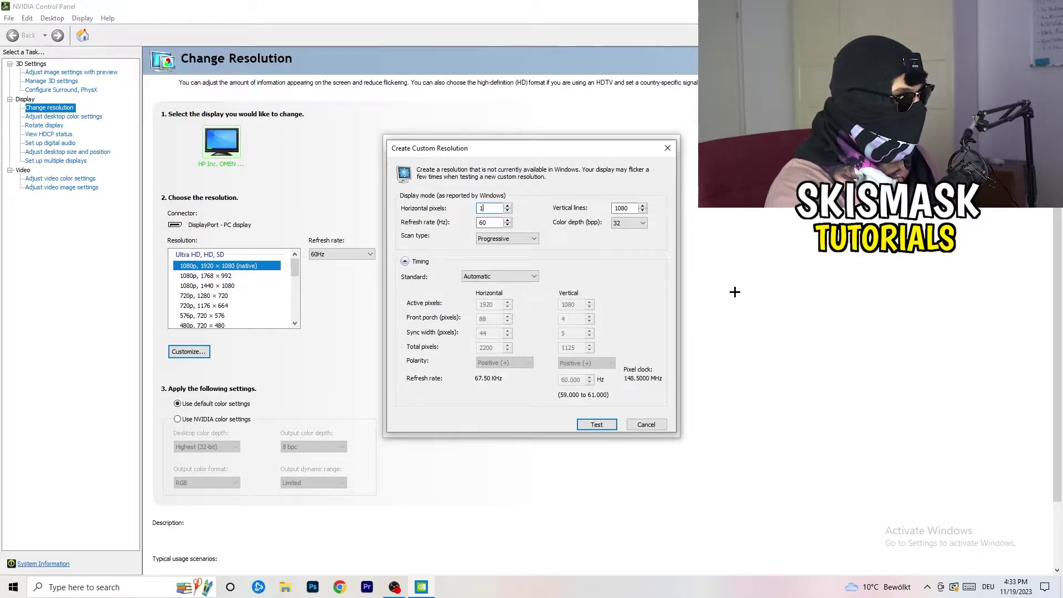
type("440")
double_click(623, 209)
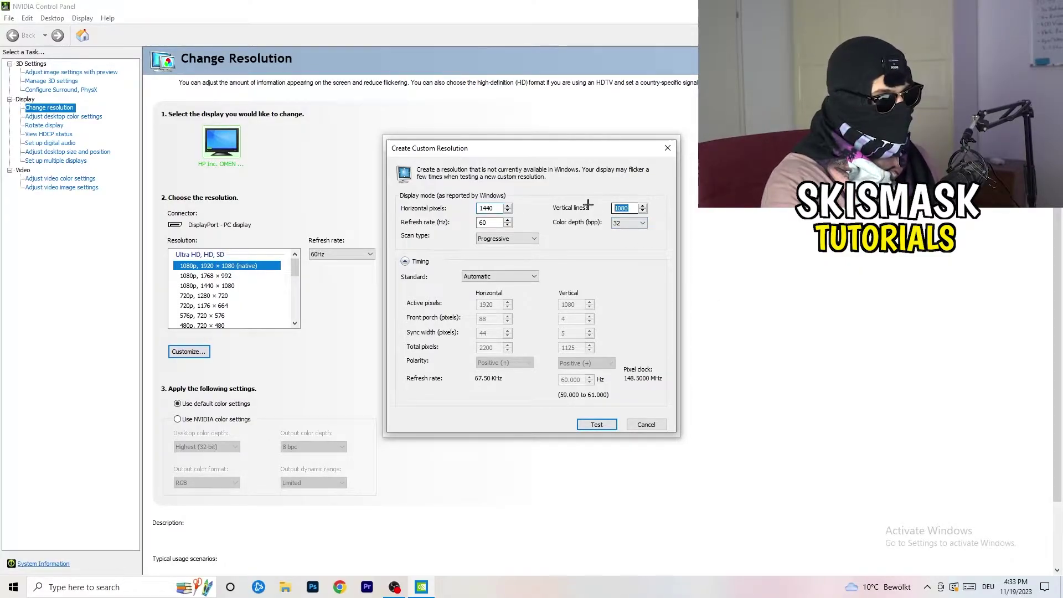
type("1040")
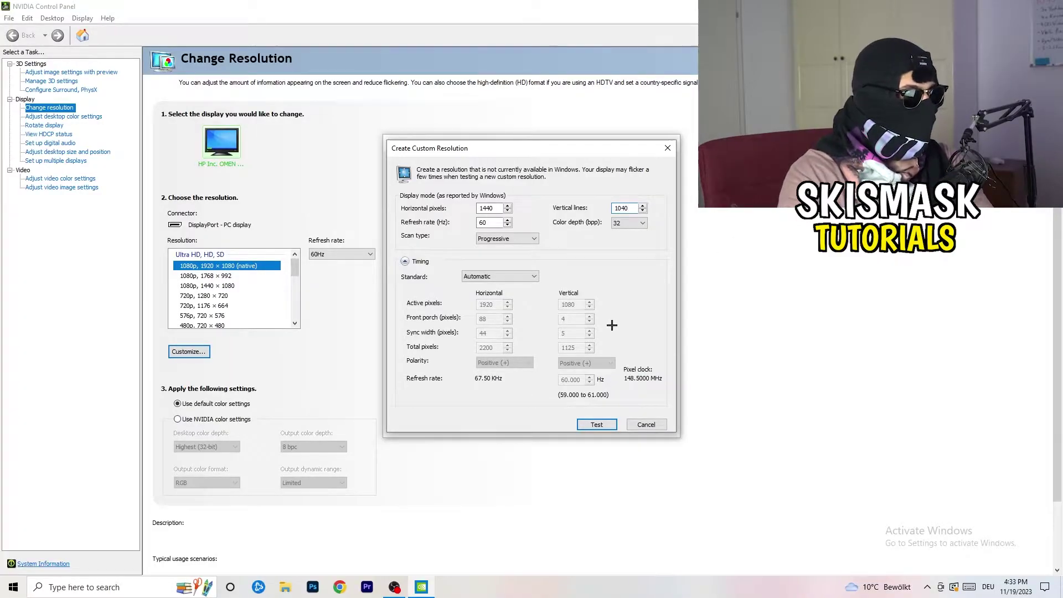
- Set the custom resolution's timing standard to CVT reduced blank, and discard the resolution without testing it
left_click(502, 239)
left_click(575, 239)
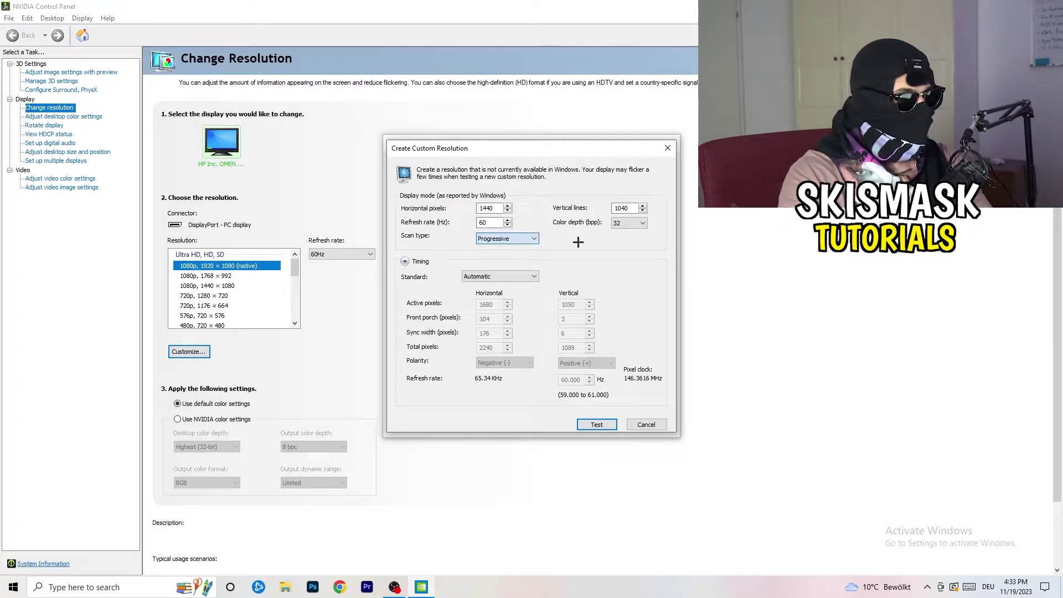
left_click(513, 271)
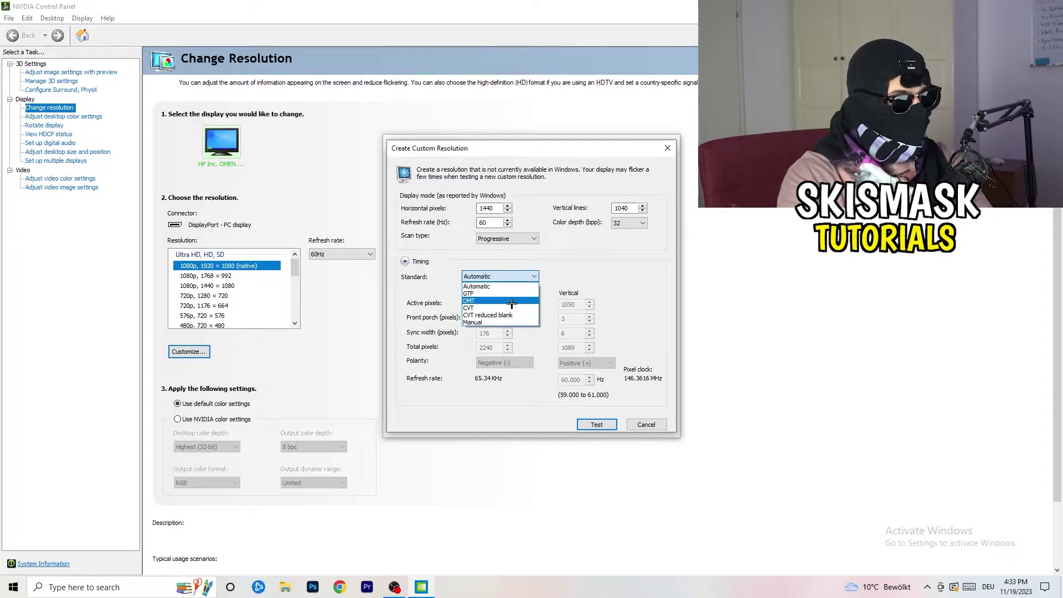
left_click(585, 281)
left_click(498, 277)
left_click(612, 265)
left_click(498, 276)
left_click(498, 324)
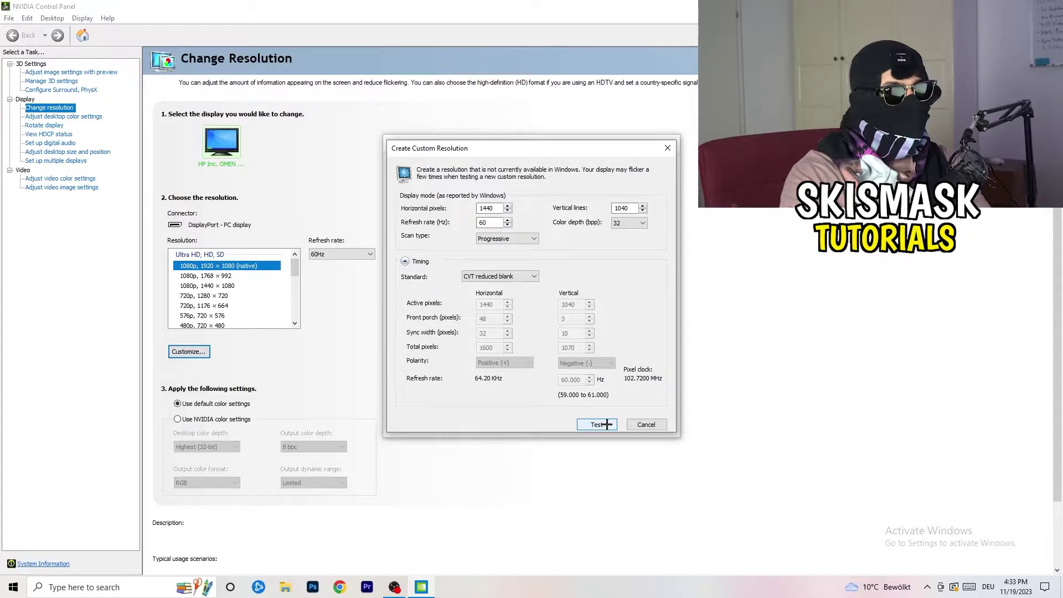
left_click(671, 146)
left_click(673, 143)
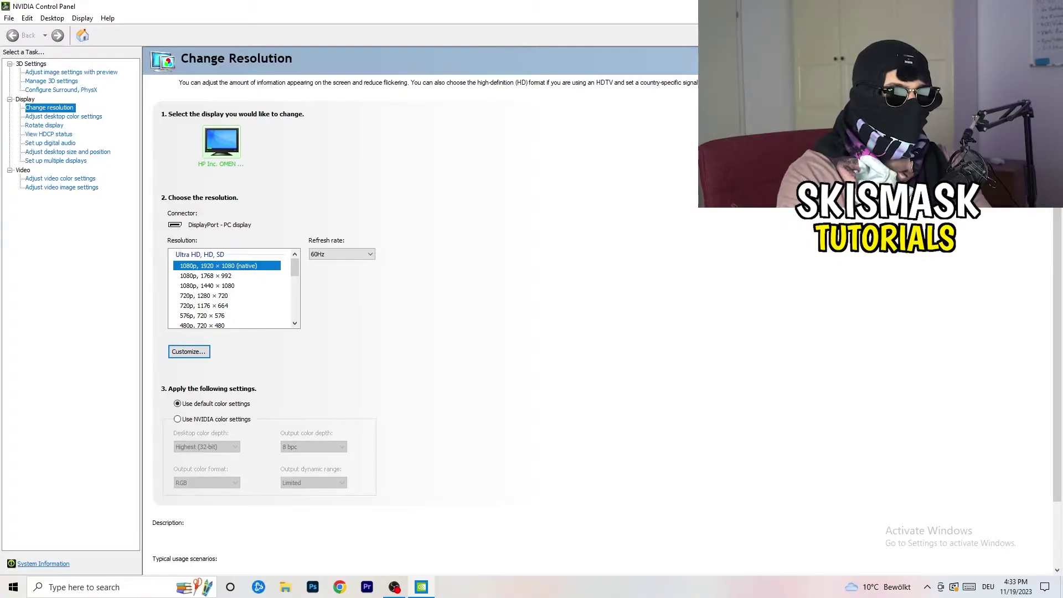
key("alt+F4")
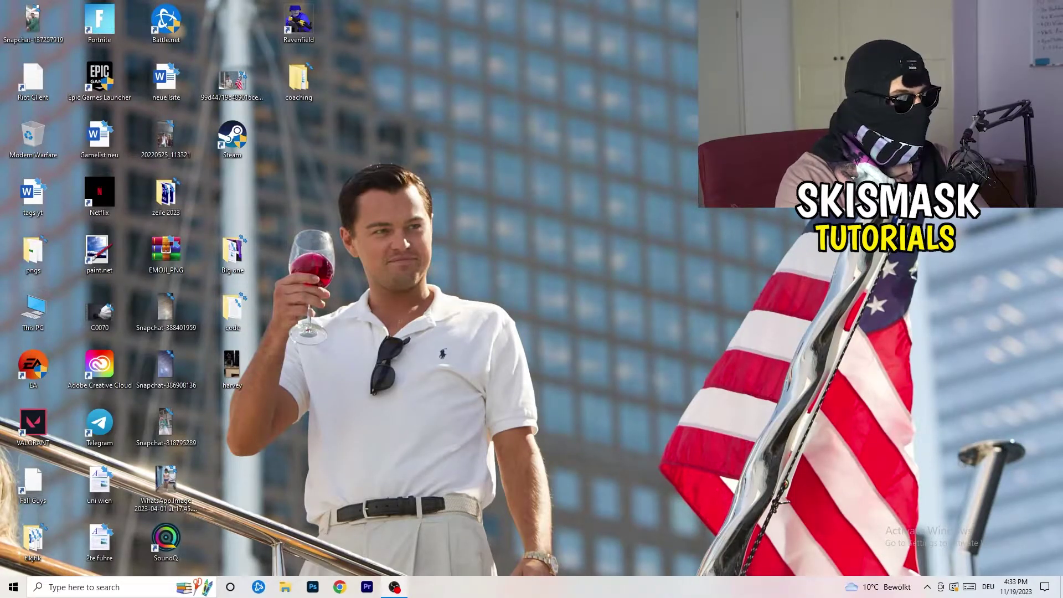
- In Windows Settings, examine the display's color profile, scaling, resolution and orientation options
left_click(13, 587)
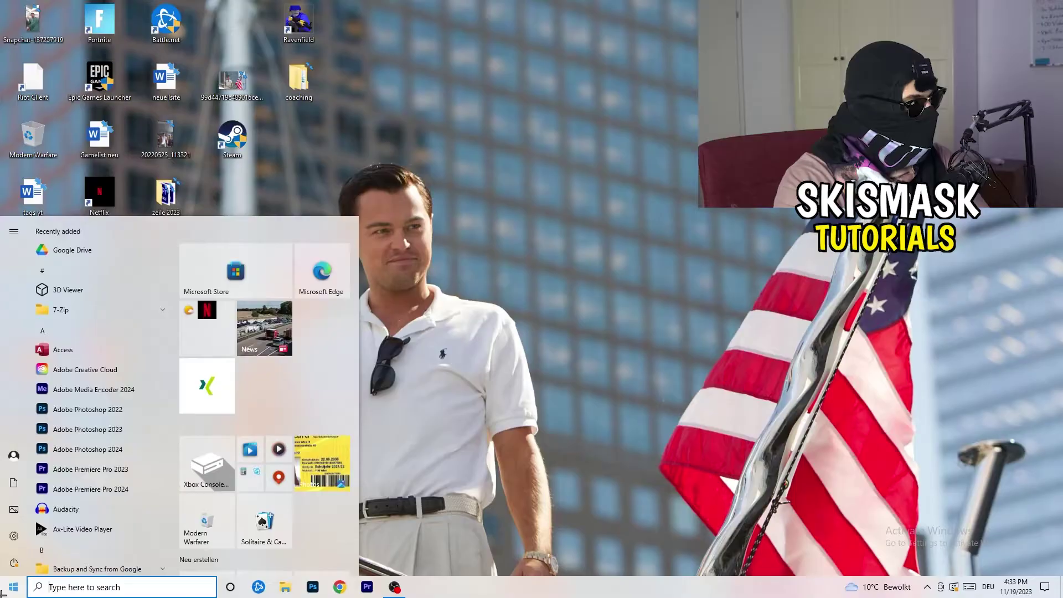
left_click(14, 536)
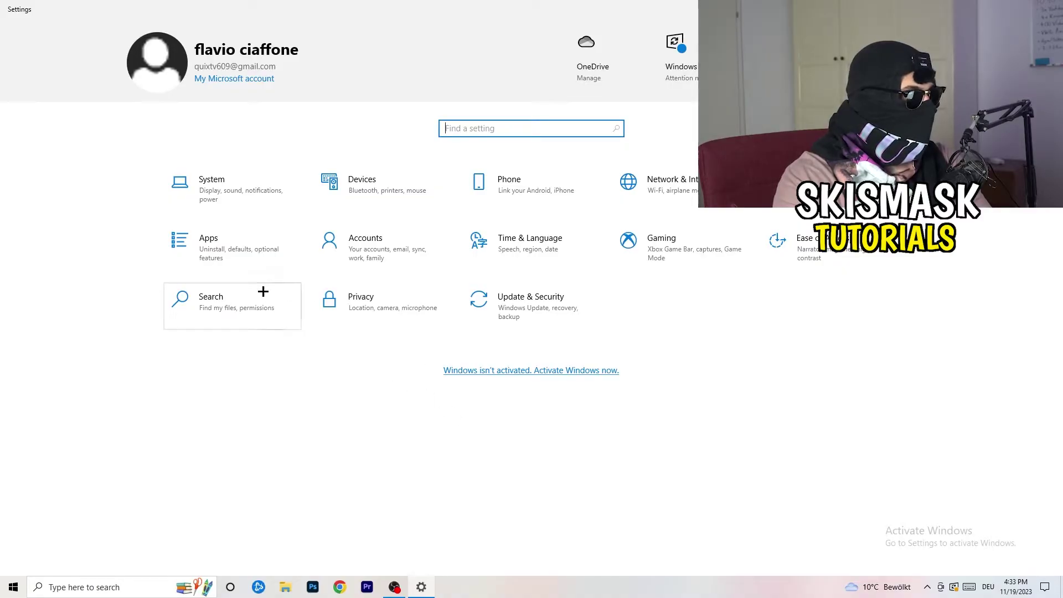
left_click(216, 191)
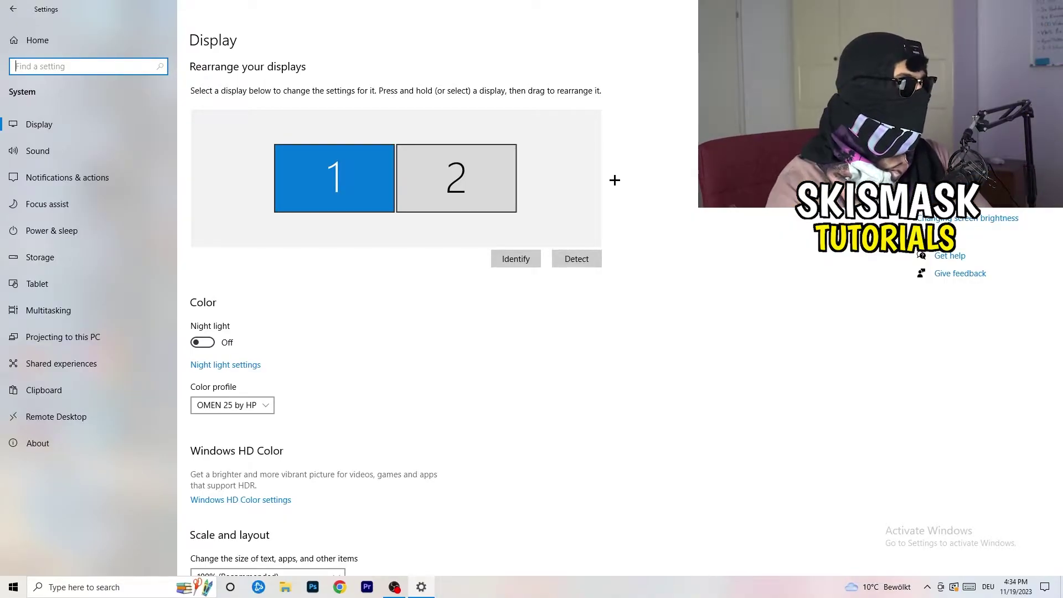
scroll(287, 232, "down", 5)
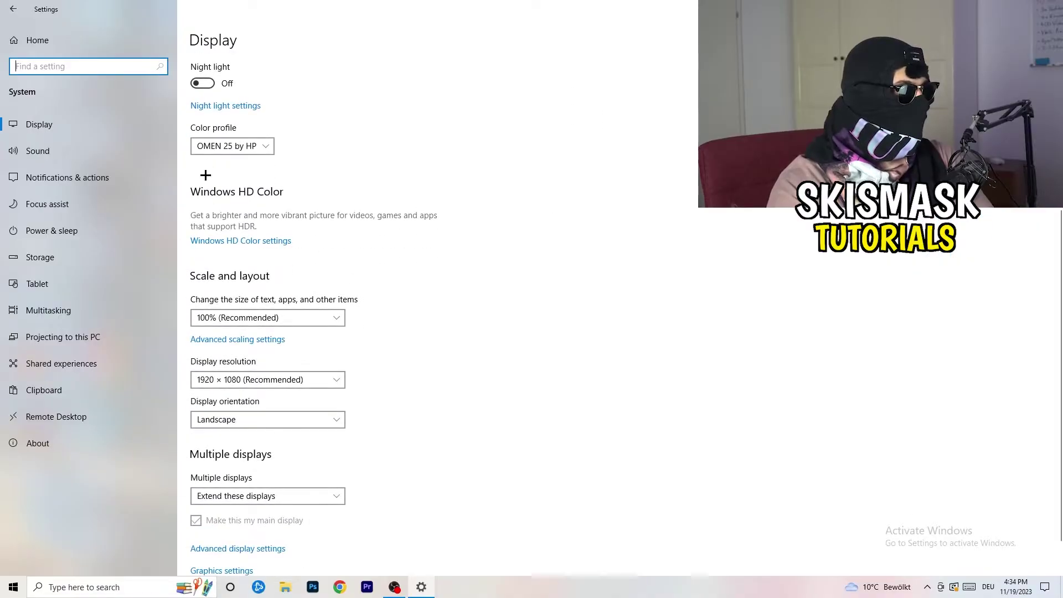
left_click(259, 147)
left_click(420, 140)
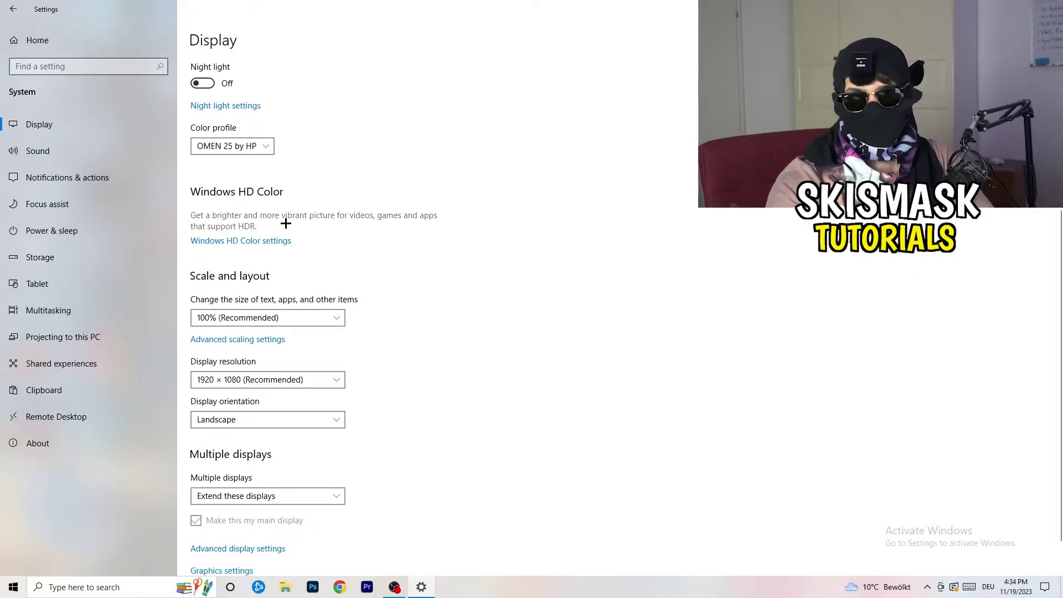
scroll(249, 243, "down", 1)
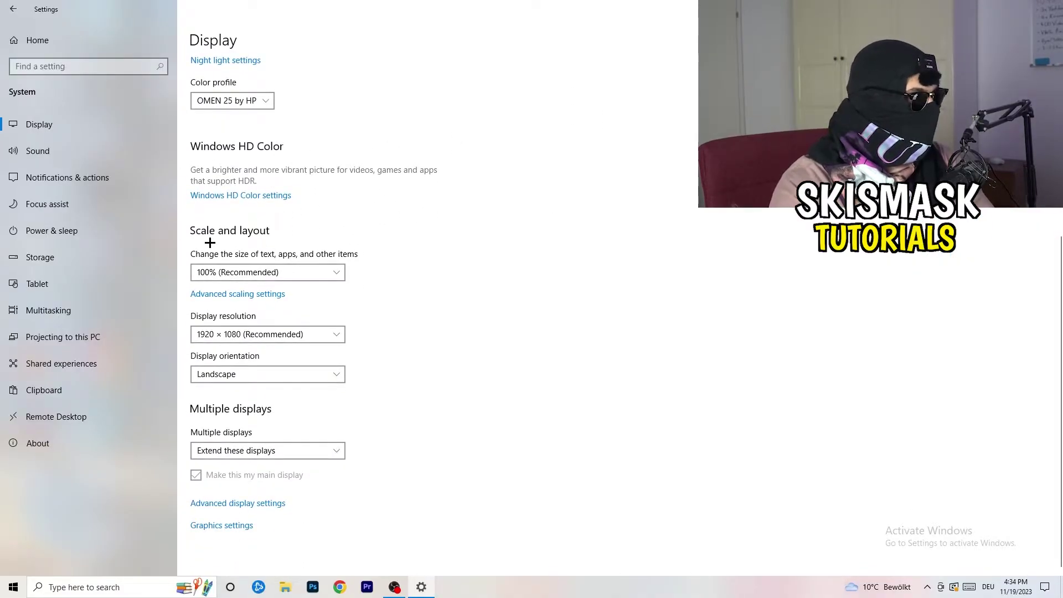
left_click(338, 271)
left_click(511, 258)
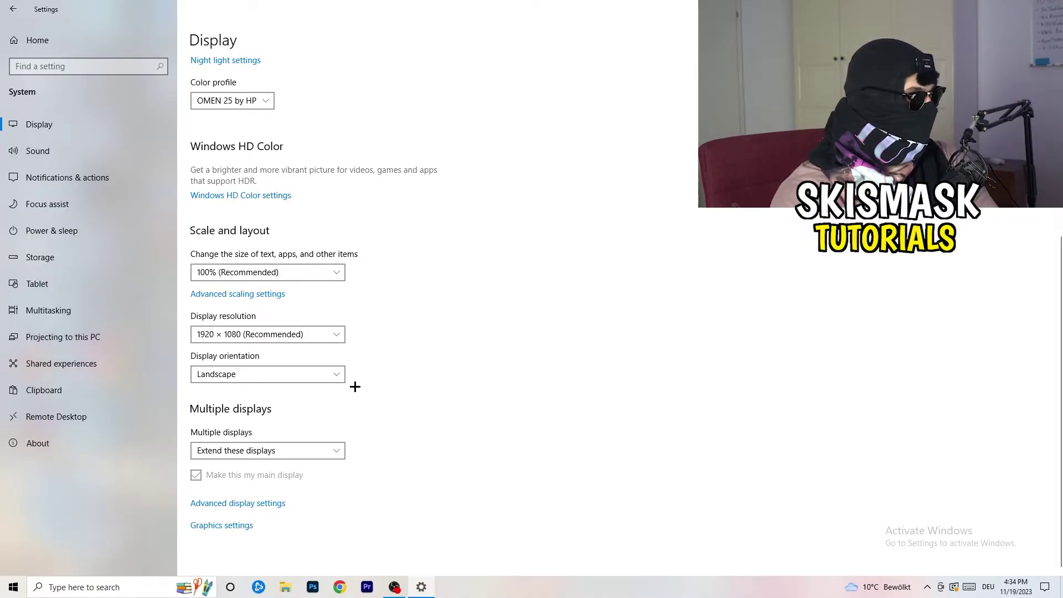
- Check the Game Mode option in the Gaming settings, and close Windows Settings
key("alt+Left")
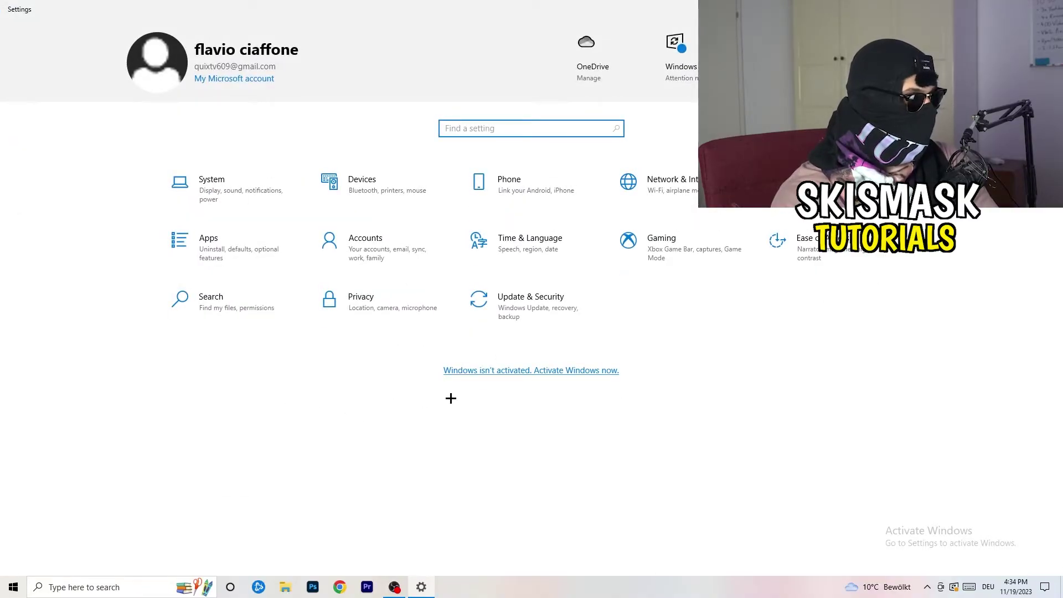
left_click(680, 247)
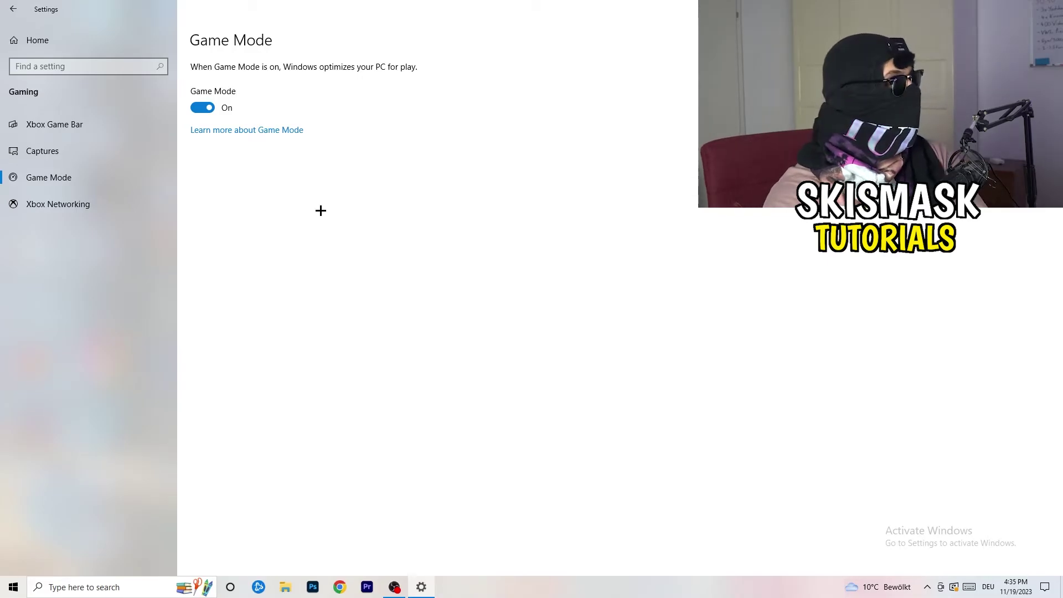
key("alt+F4")
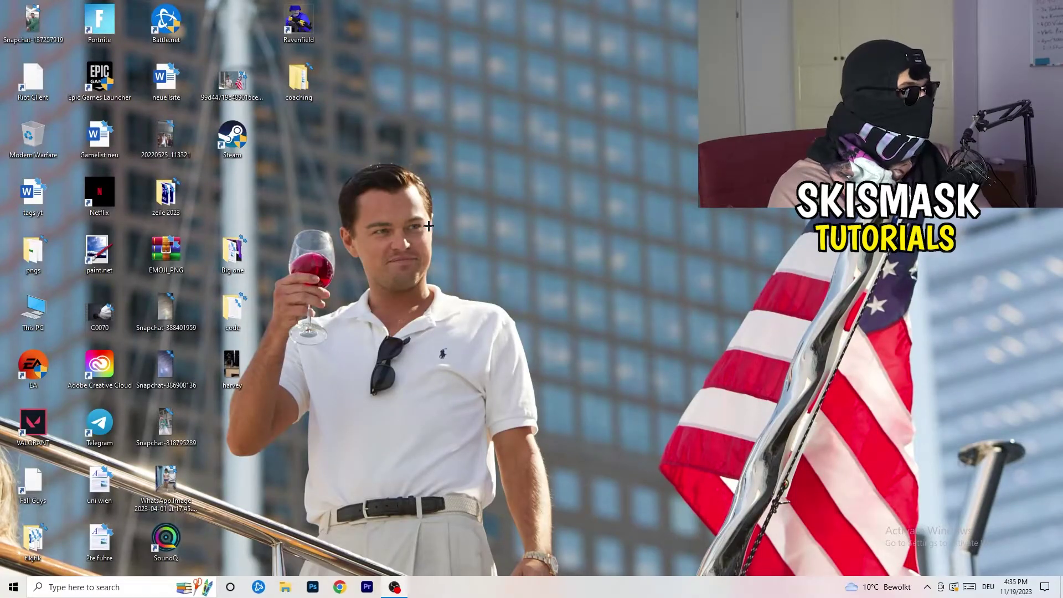
- Move the Steam shortcut to an empty desktop area and review the compatibility mode choices in its properties, keeping Windows 8
left_click_drag(232, 137, 564, 194)
right_click(569, 193)
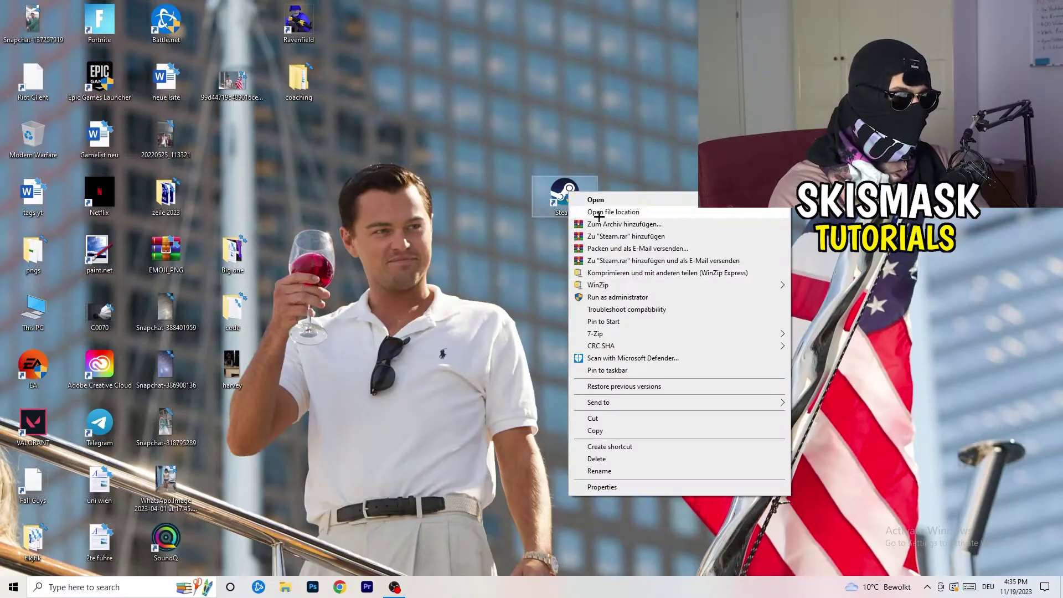
left_click(639, 487)
left_click_drag(640, 203, 455, 104)
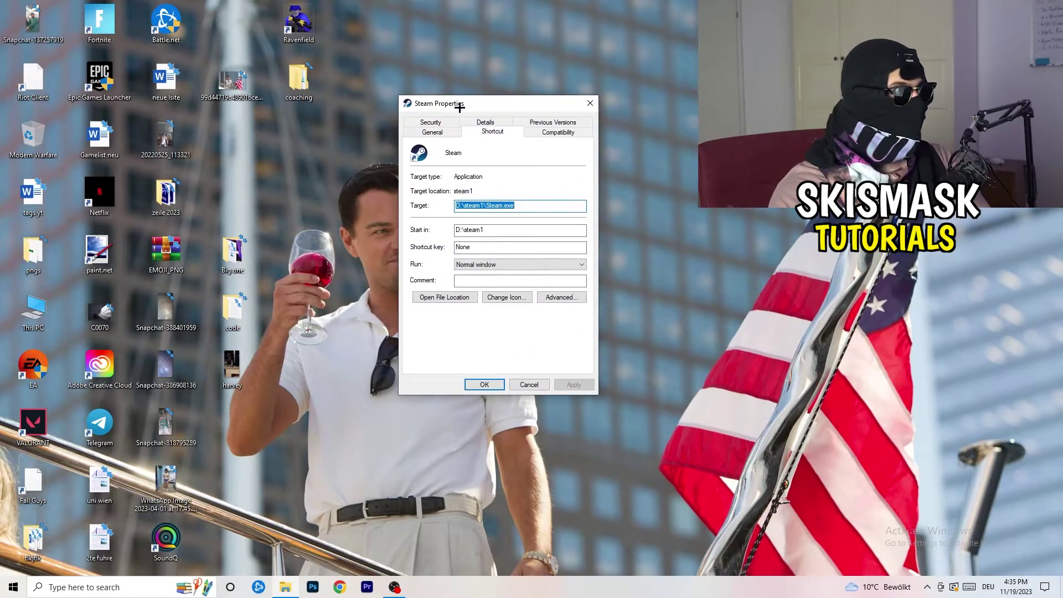
left_click(570, 135)
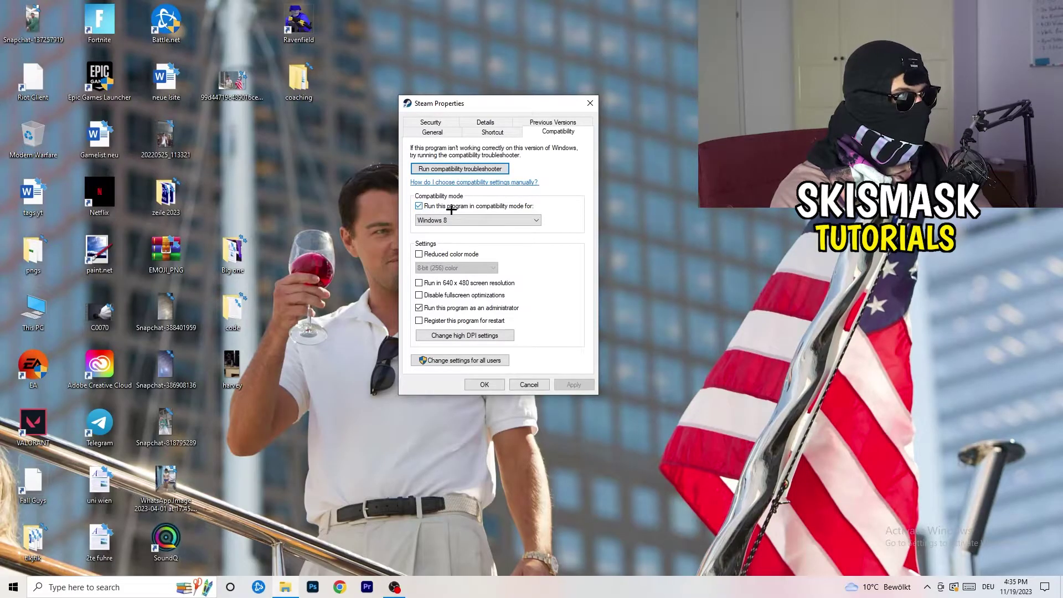
left_click(499, 219)
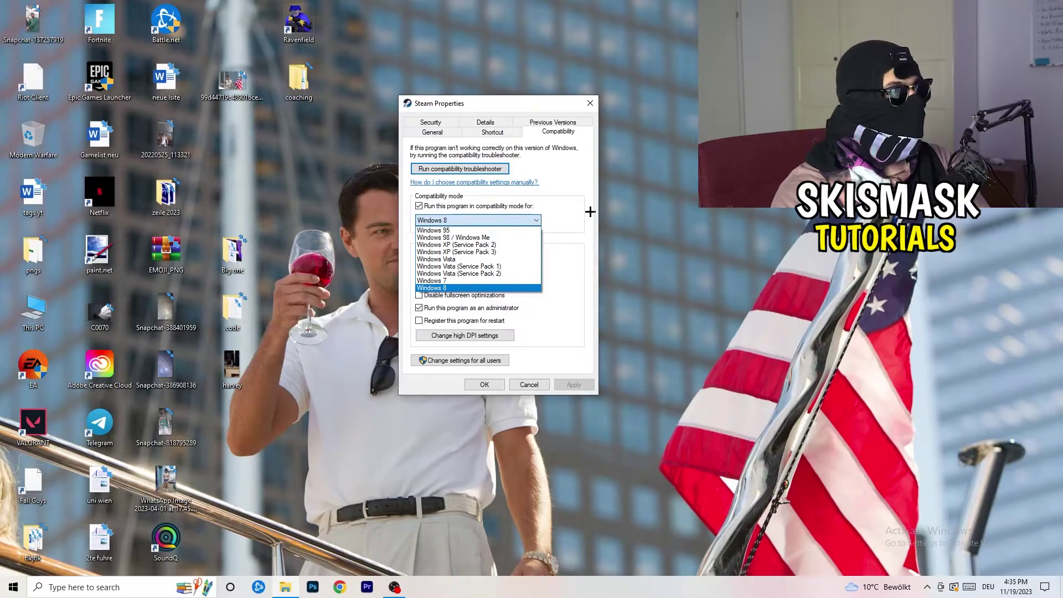
left_click(589, 212)
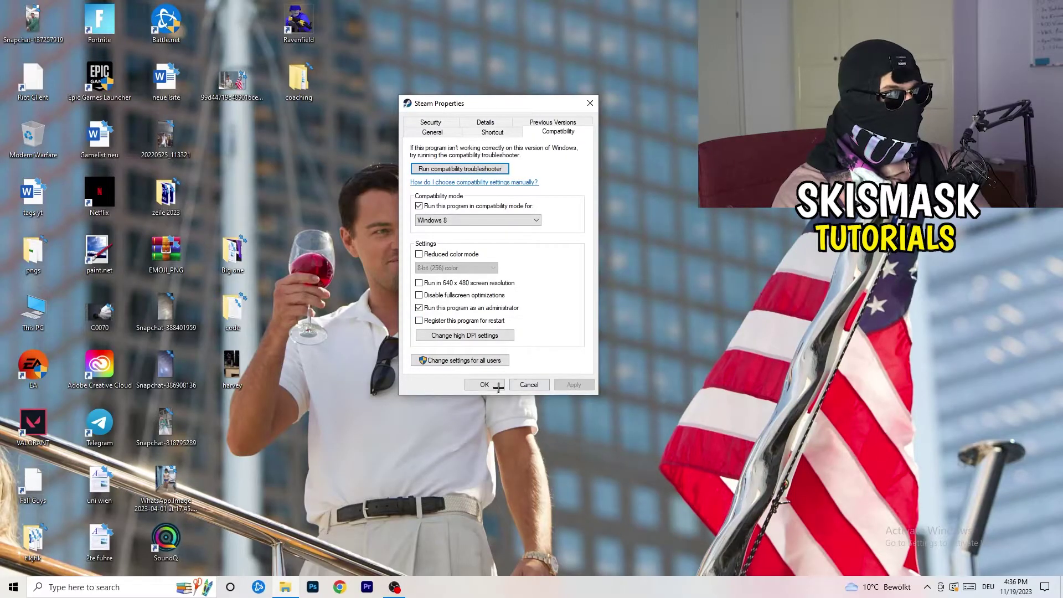
left_click(469, 383)
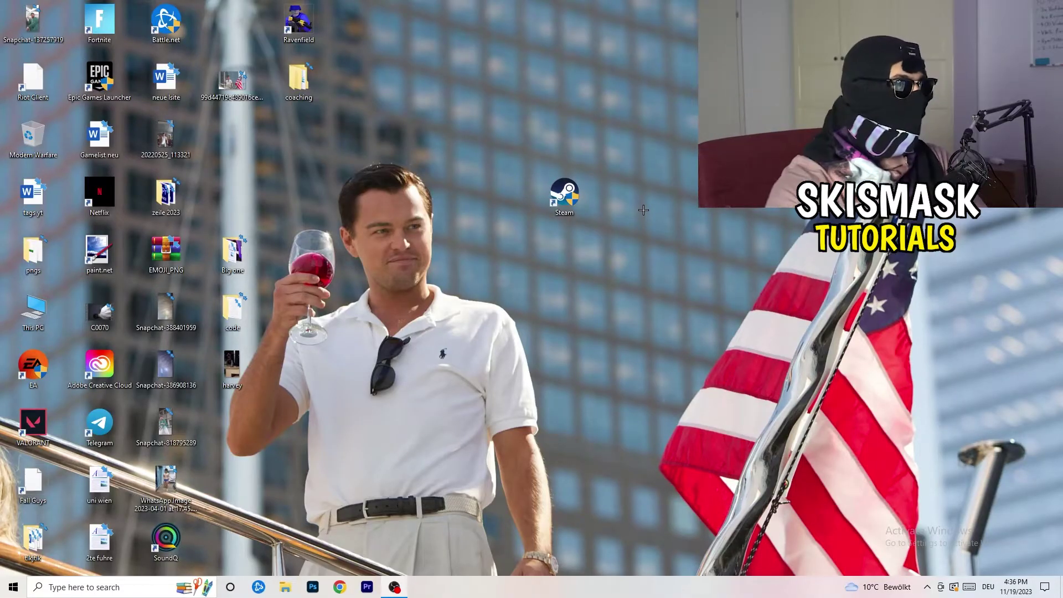
- Relocate the Steam shortcut toward the desktop's other icons and reopen its compatibility properties
left_click_drag(564, 196, 498, 196)
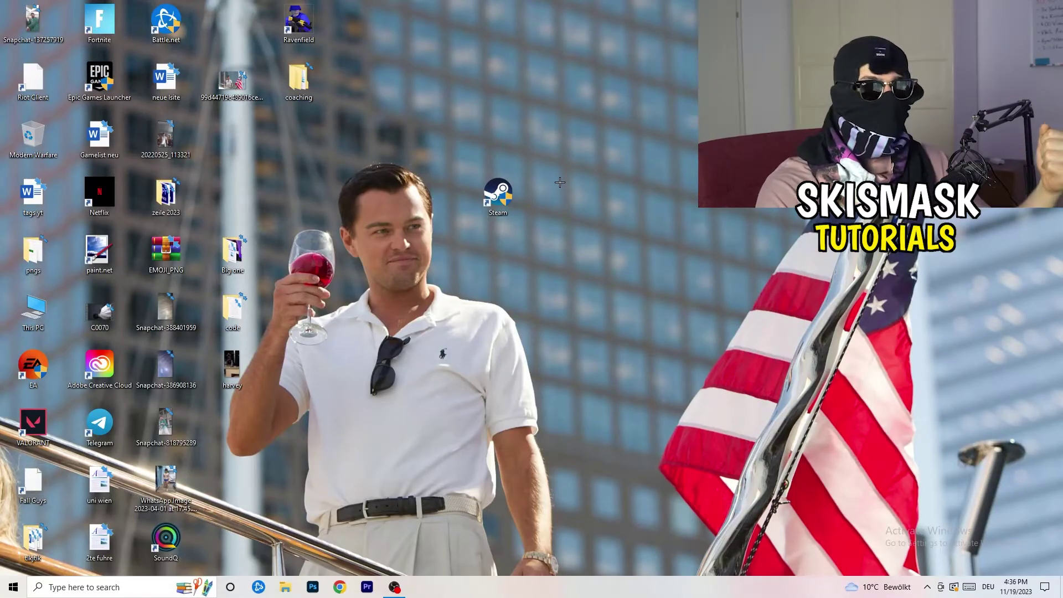
left_click_drag(509, 194, 384, 188)
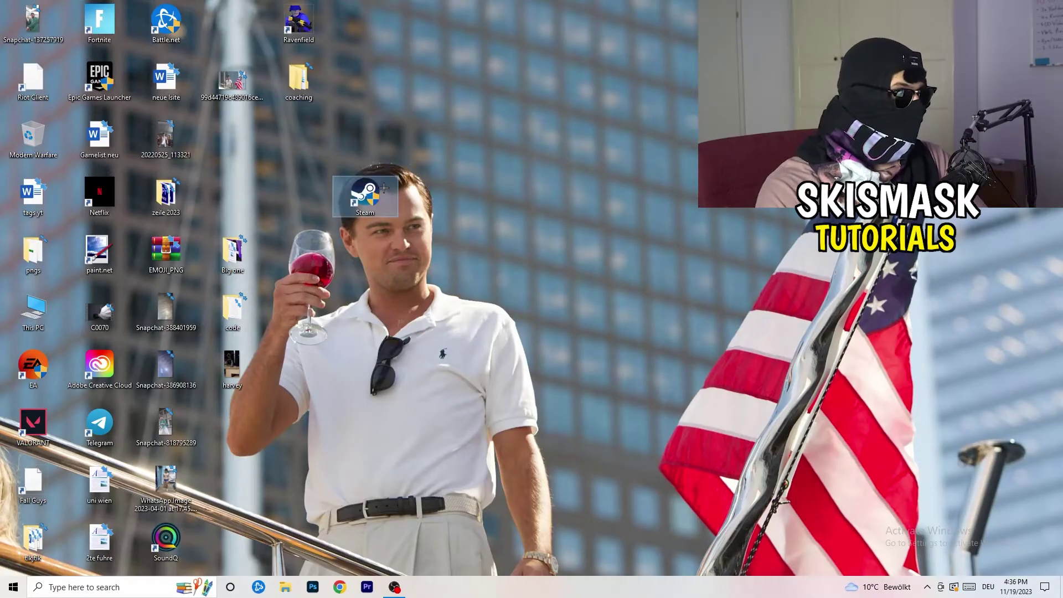
right_click(366, 192)
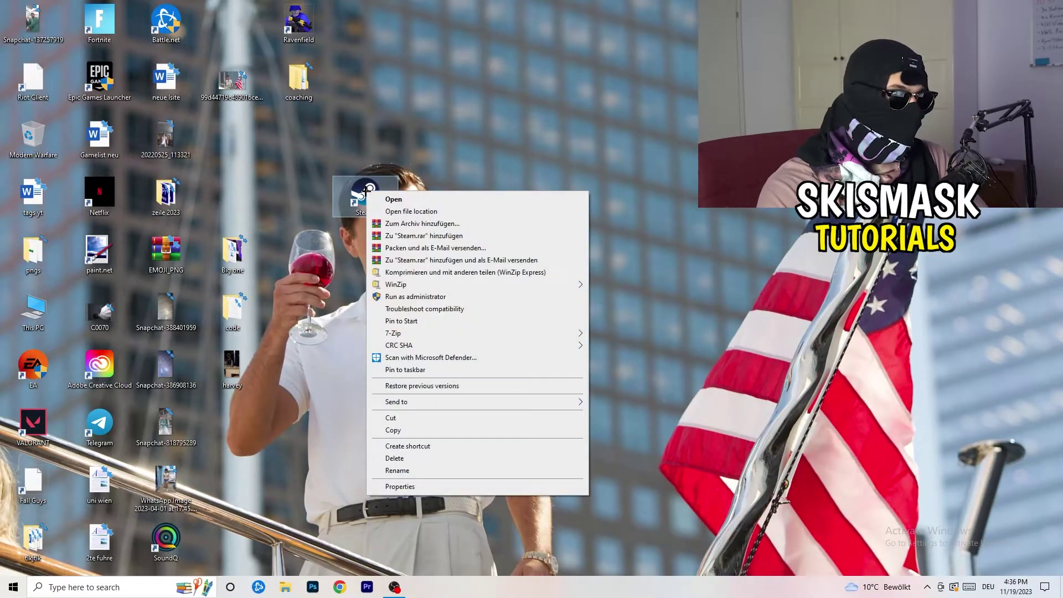
left_click(400, 486)
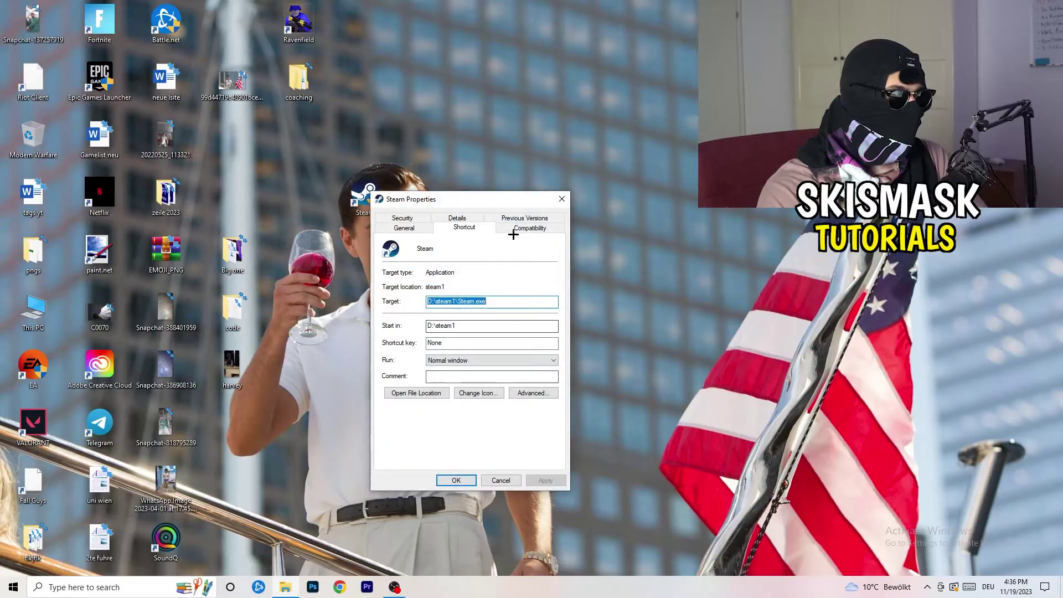
left_click(525, 228)
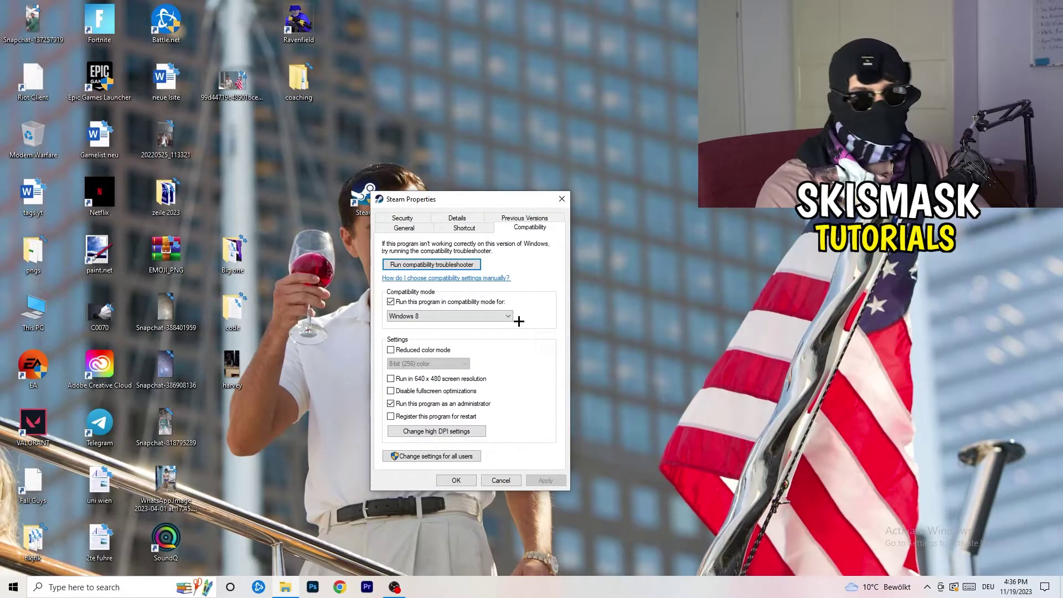
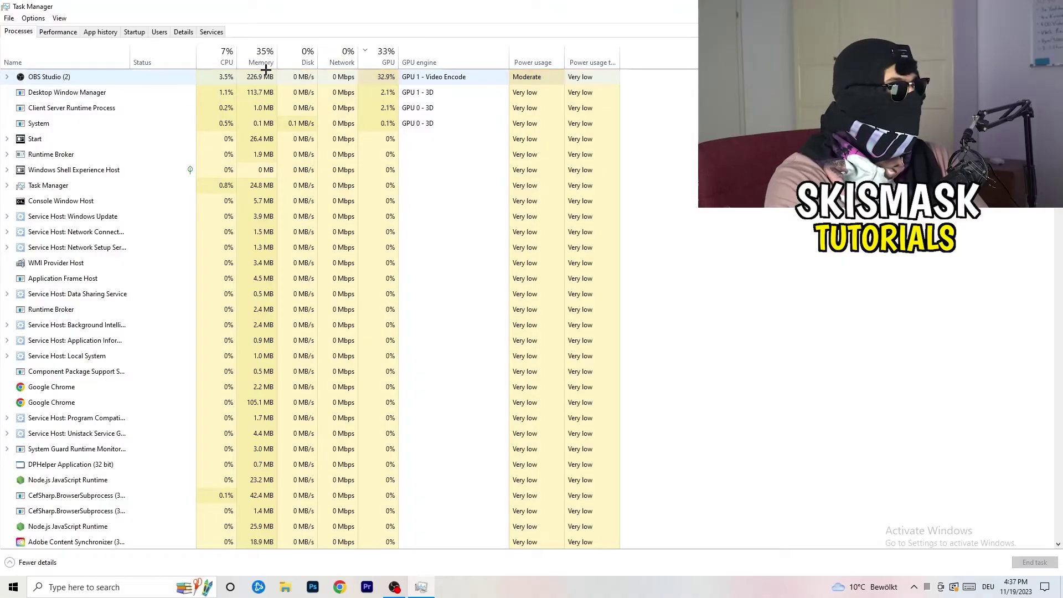
- In Task Manager's detailed process list, display the priority choices for a Creative Cloud UI Helper.exe process
left_click(184, 32)
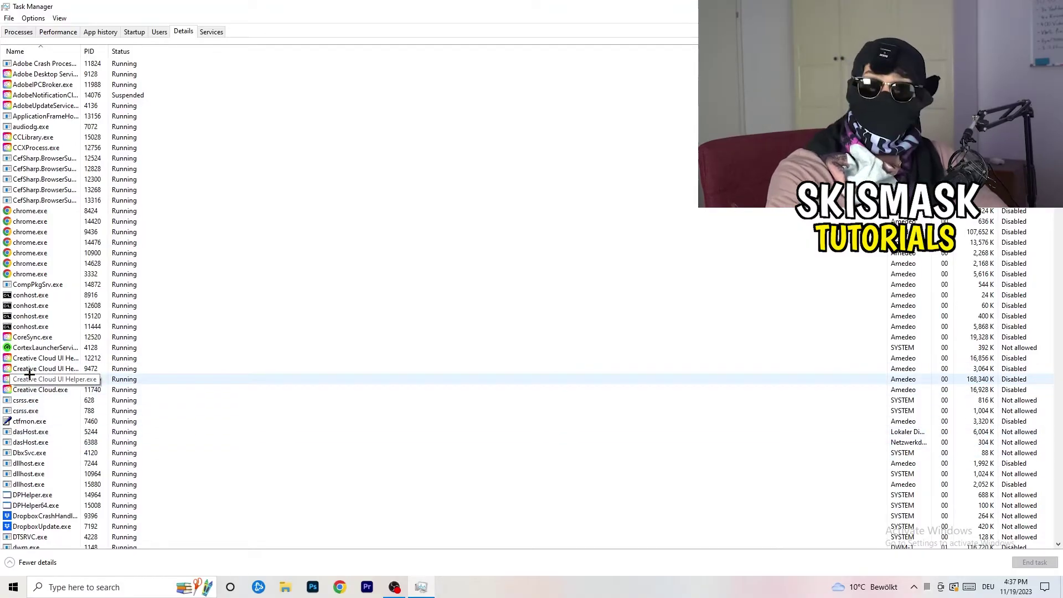
right_click(31, 368)
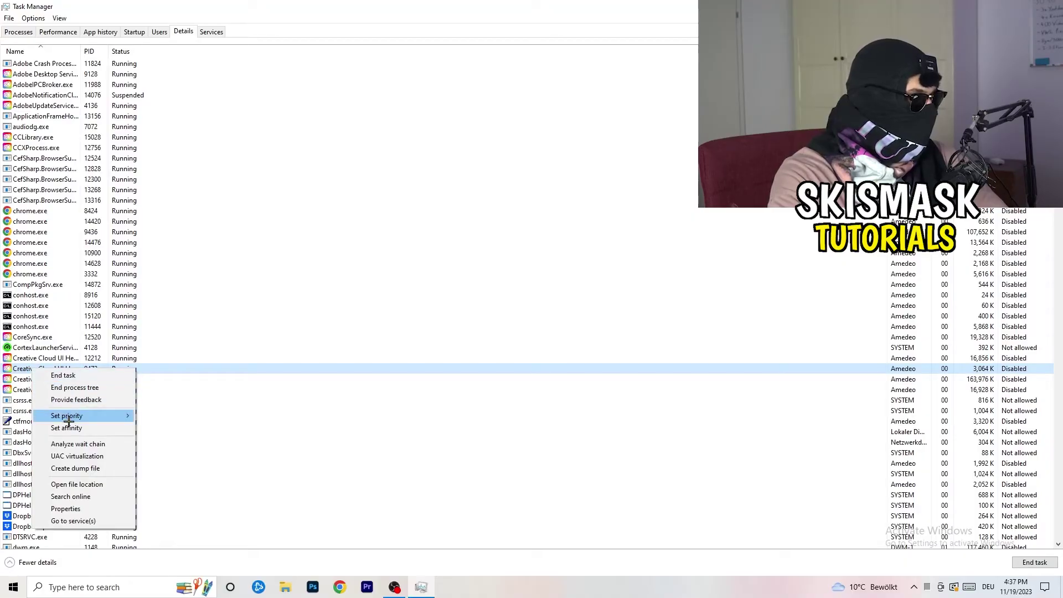
mouse_move(68, 420)
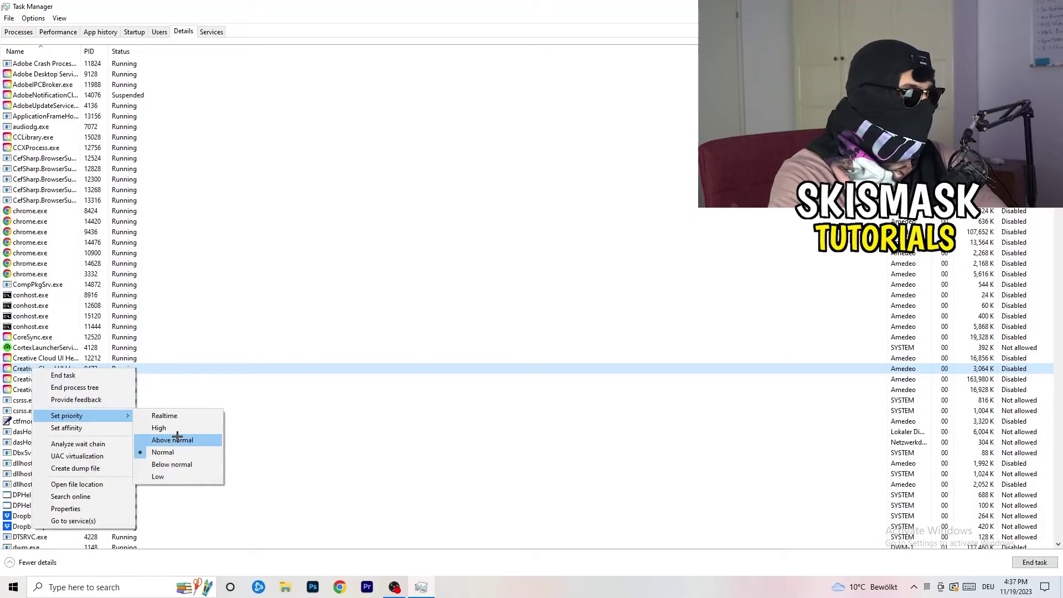